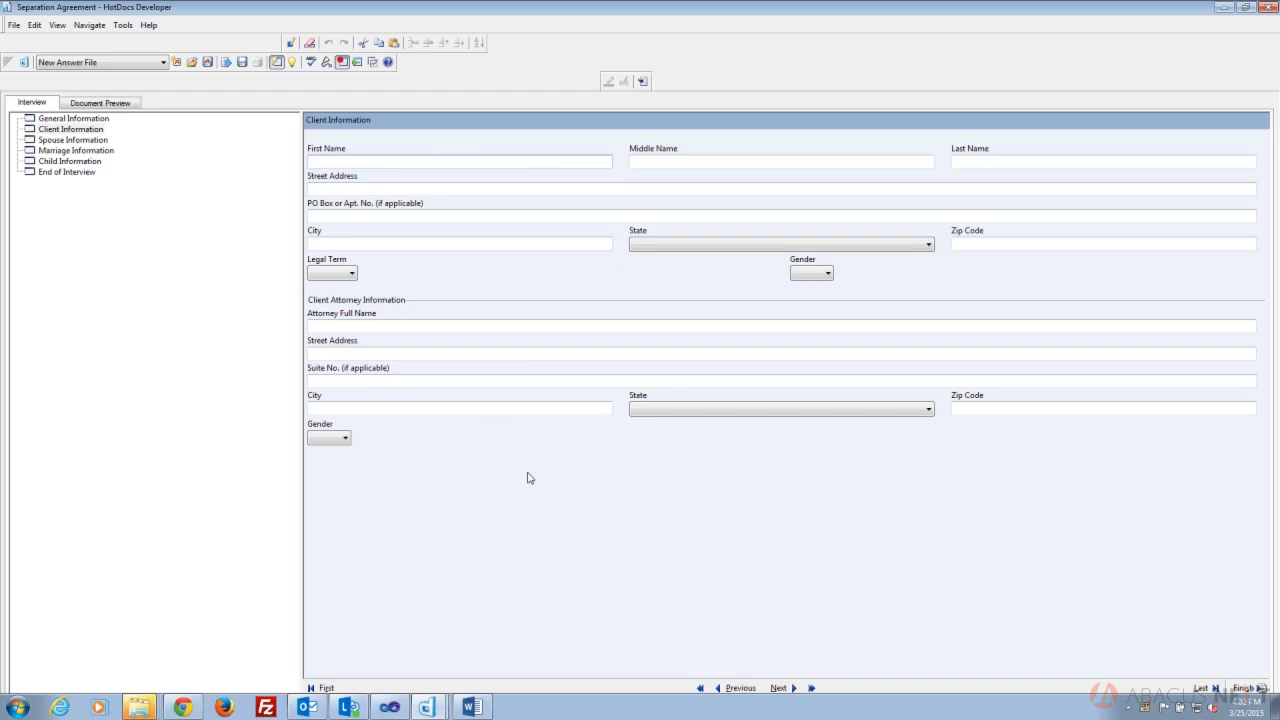
Step: Apply bold character formatting to the caption of the Client Attorney Information divider in the Client Information dialog
right_click(472, 510)
click(528, 519)
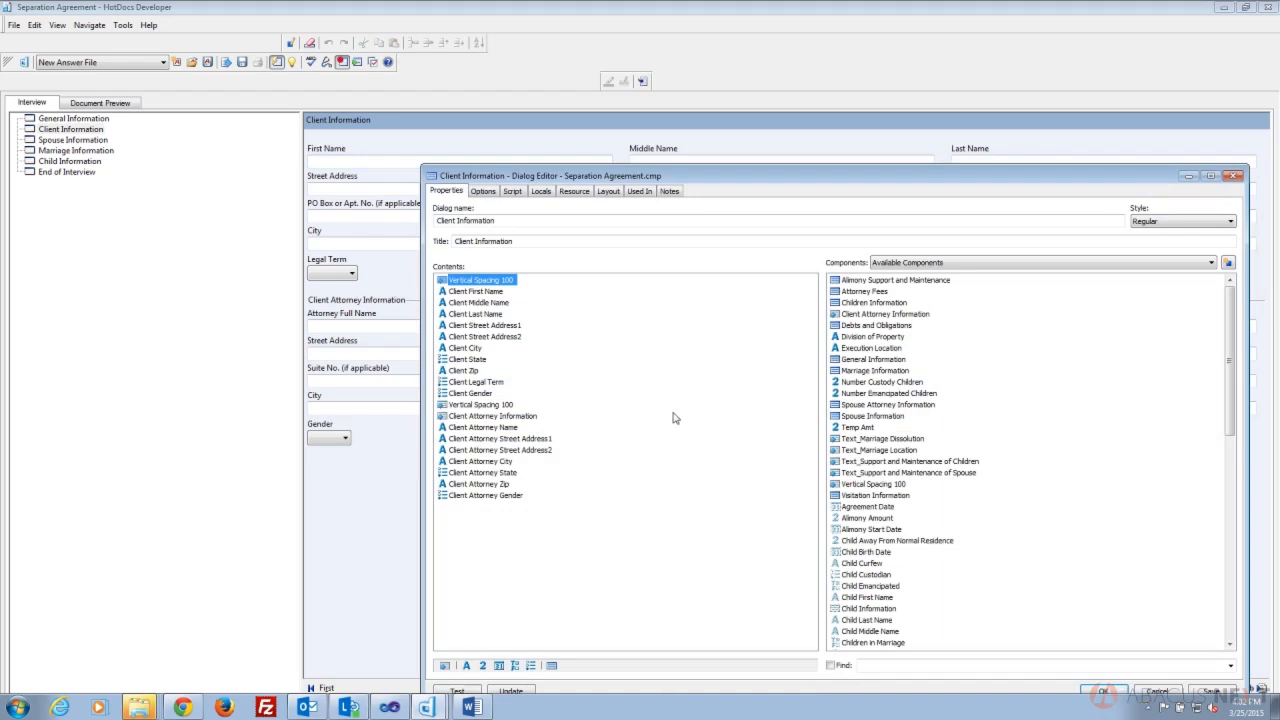
double_click(488, 417)
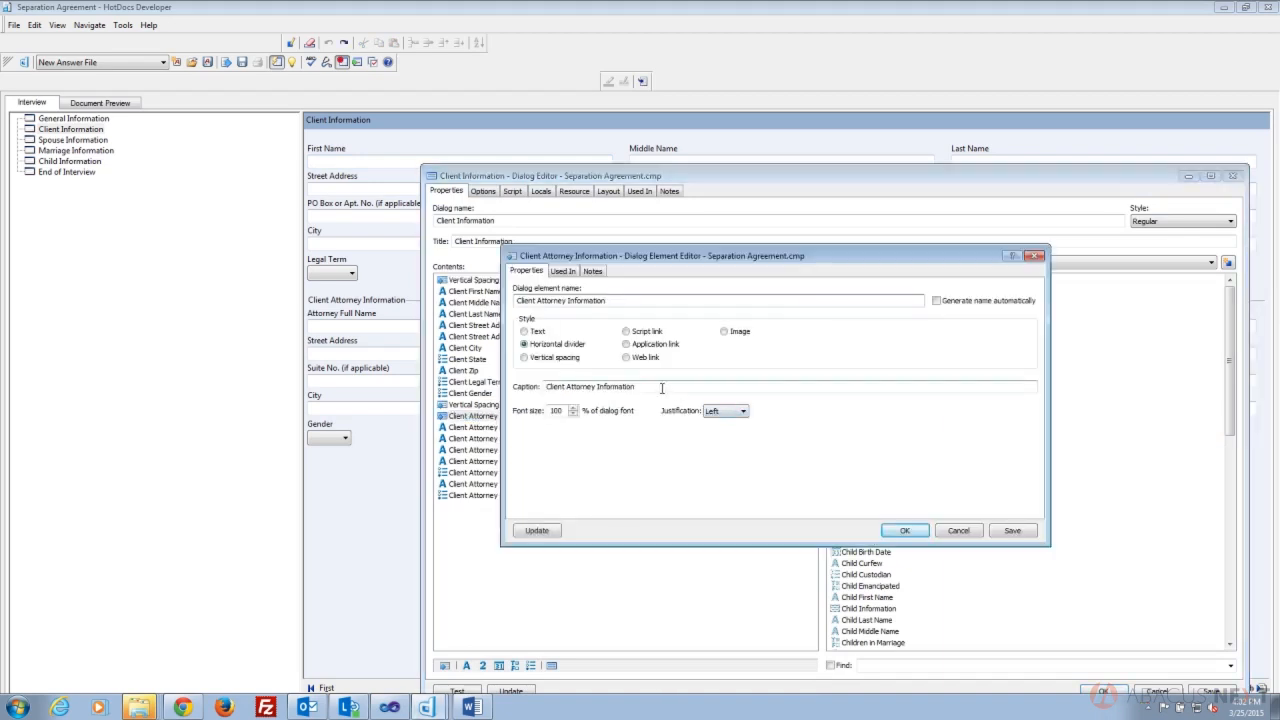
drag(644, 388, 547, 388)
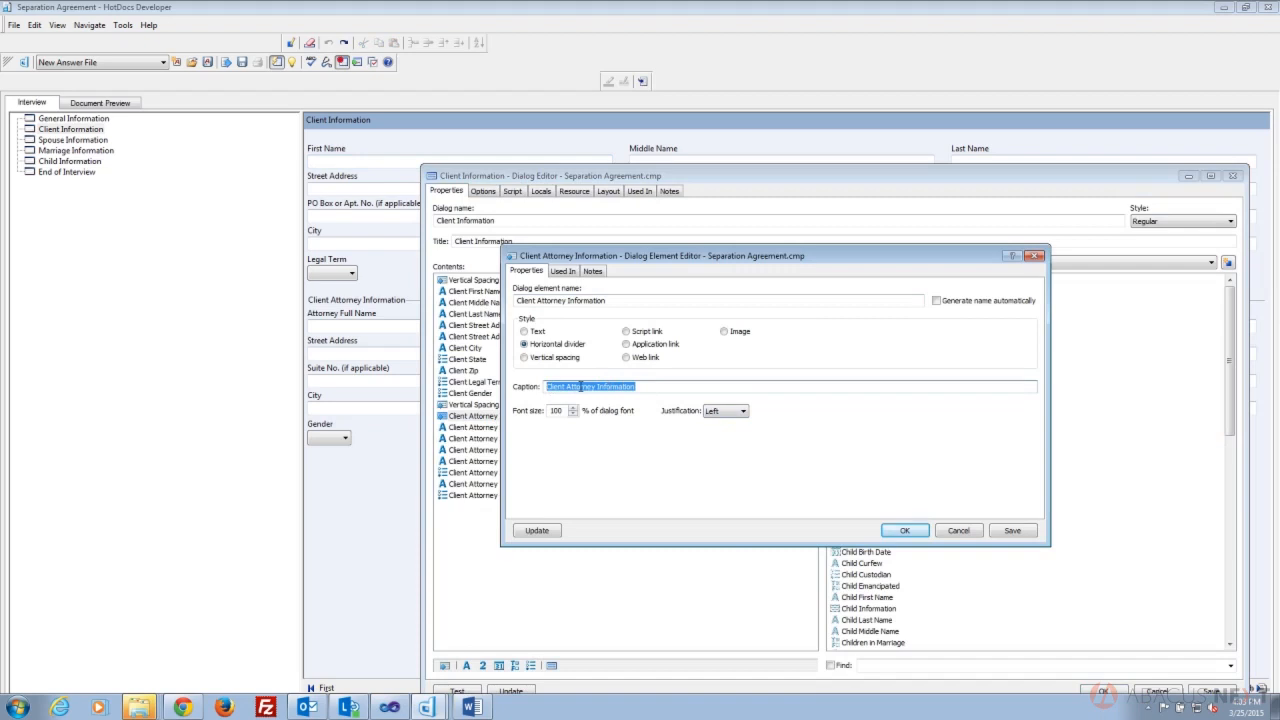
right_click(582, 386)
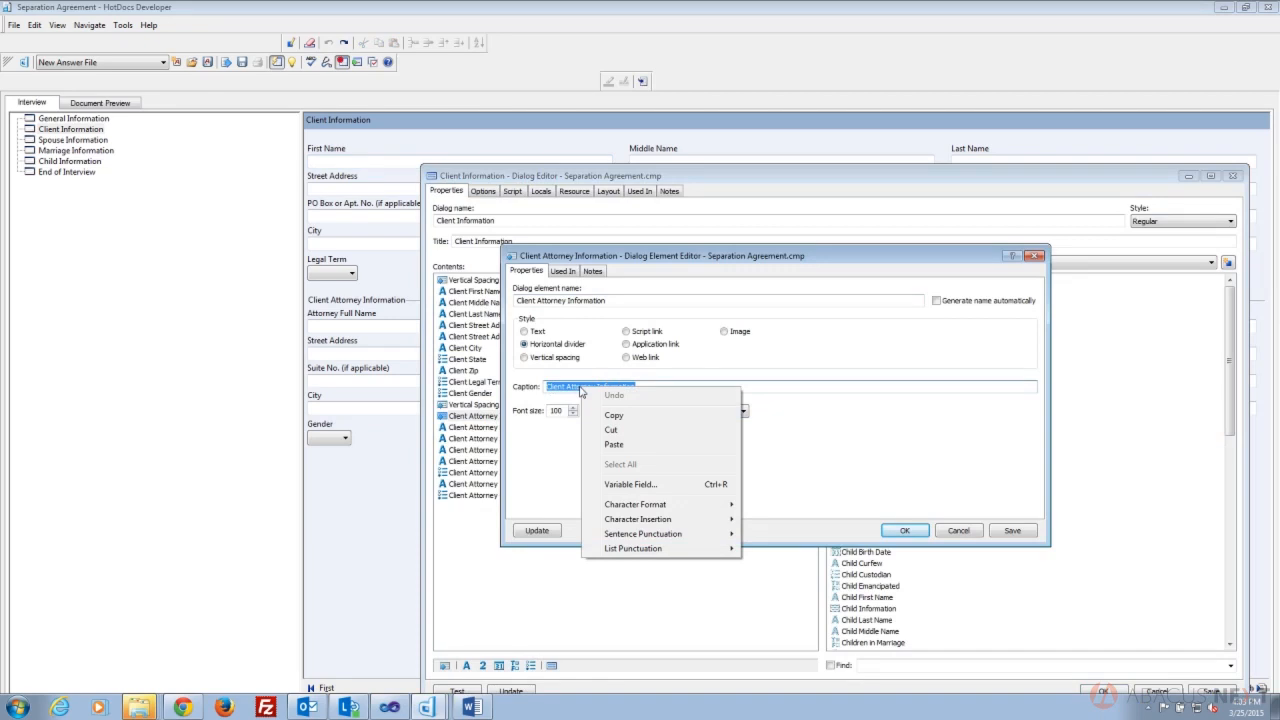
right_click(614, 386)
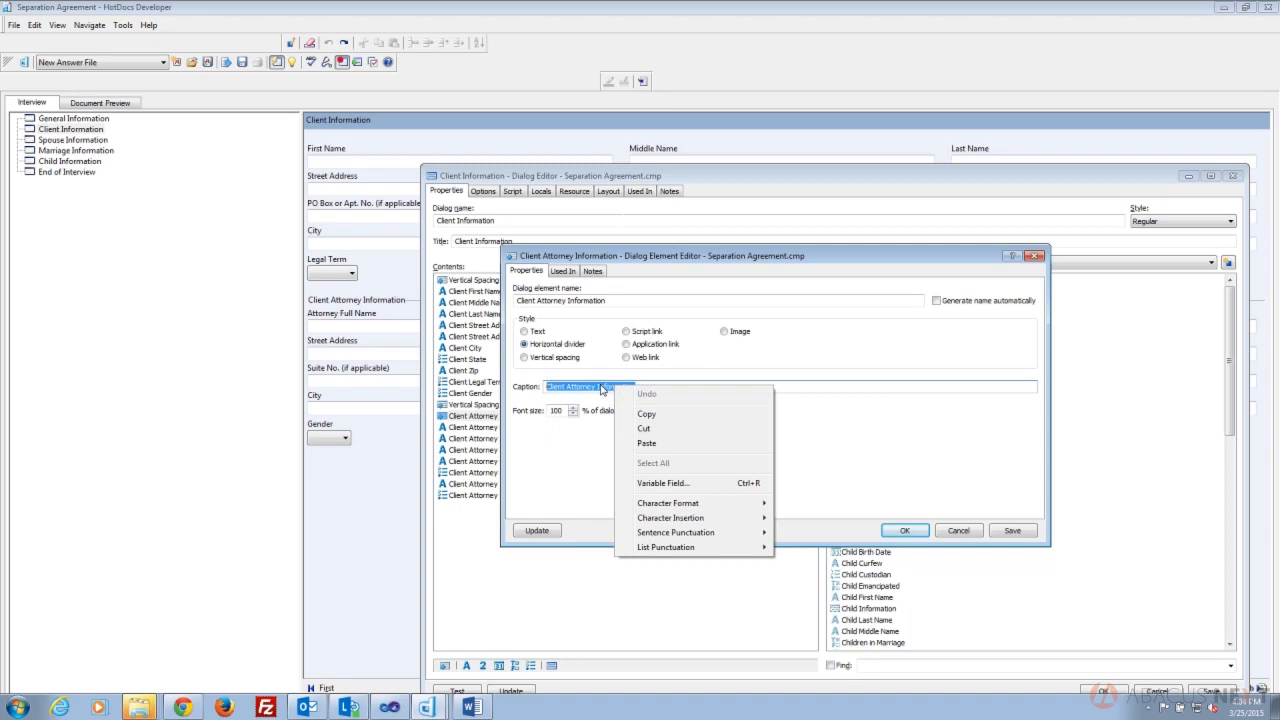
mouse_move(668, 508)
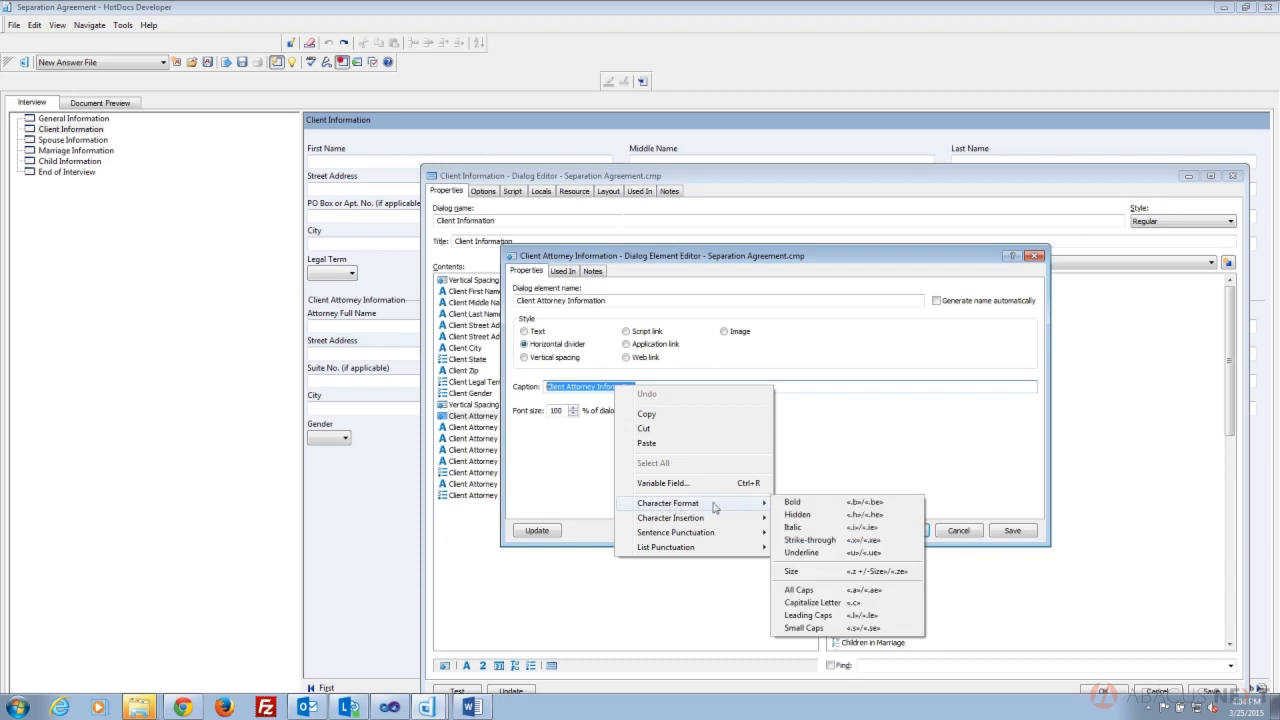
click(804, 504)
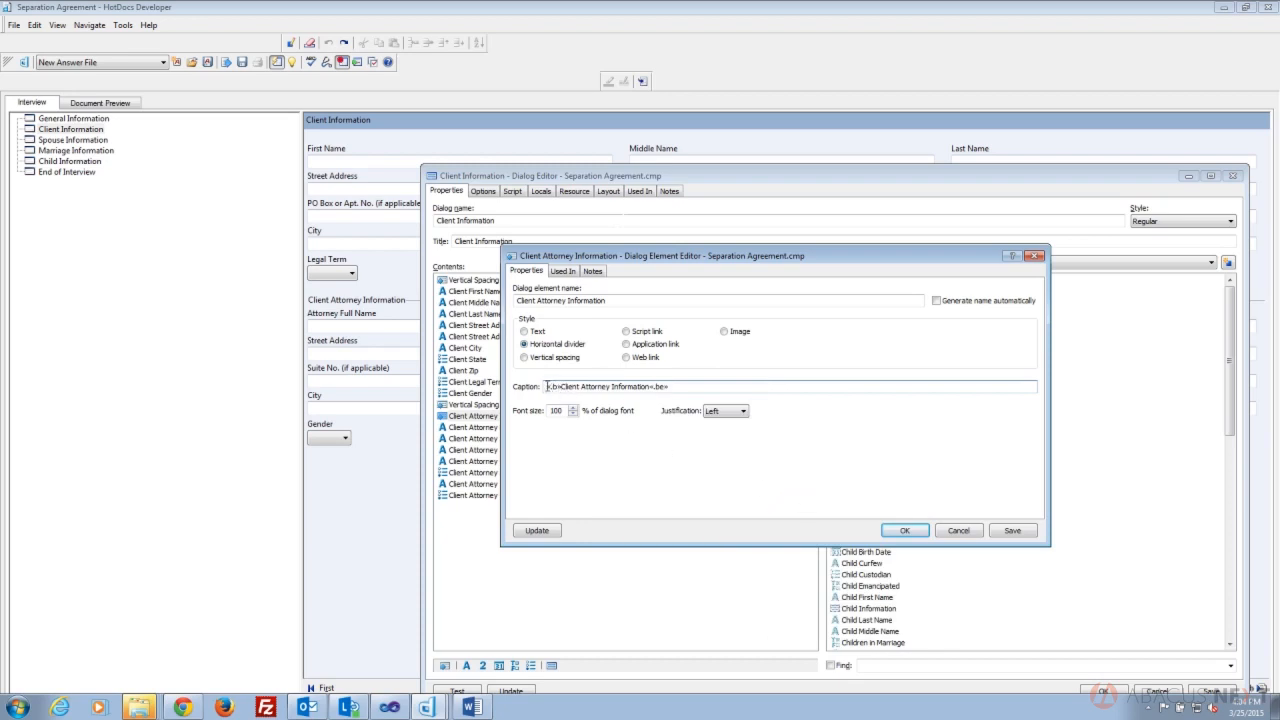
Step: Accept the bold divider caption and close the Client Information dialog editor with its changes kept
drag(547, 386, 553, 388)
key(BackSpace)
drag(649, 387, 673, 387)
click(673, 387)
click(905, 530)
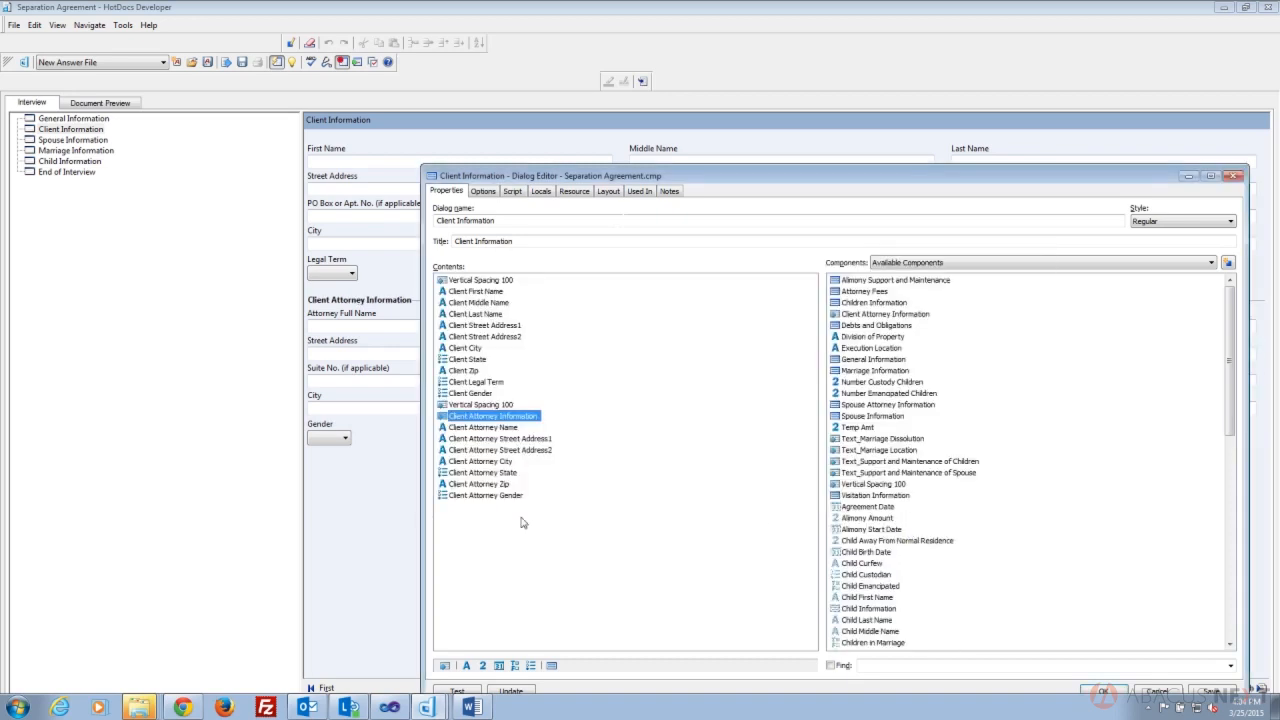
key(Return)
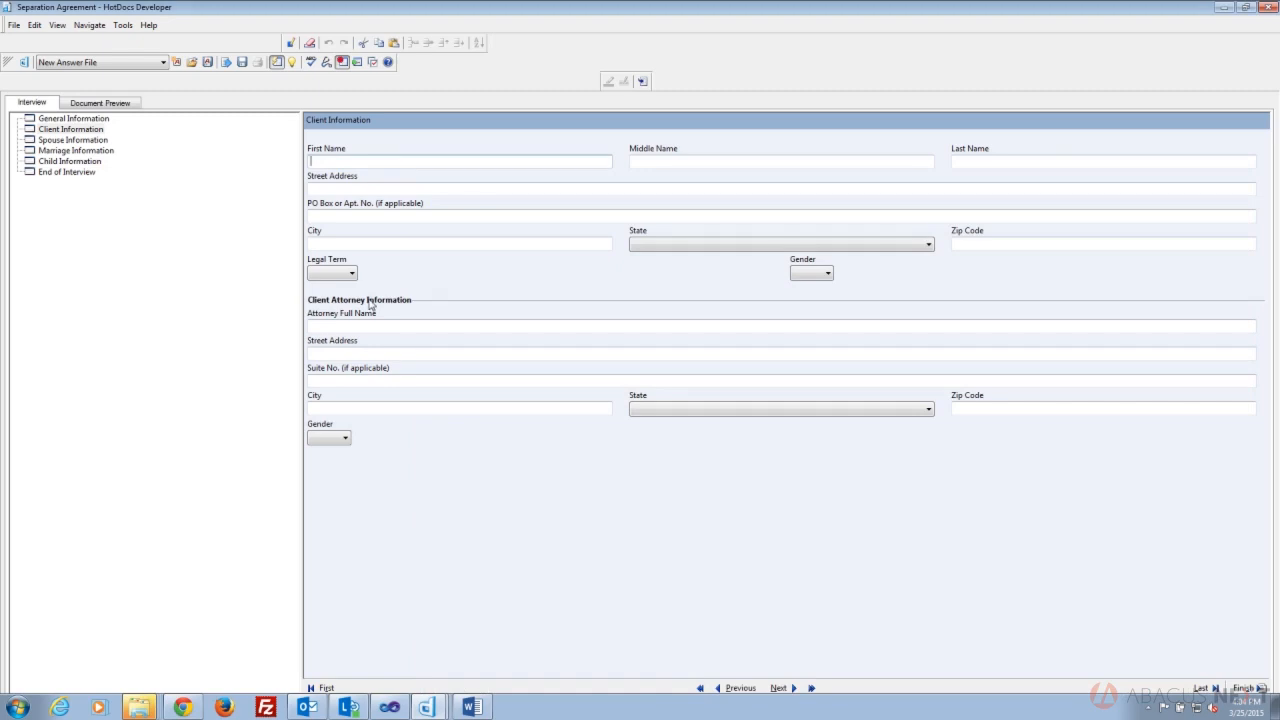
Step: Reopen the Client Attorney Information divider and add italic formatting around its entire caption, including the bold codes
right_click(440, 458)
click(478, 467)
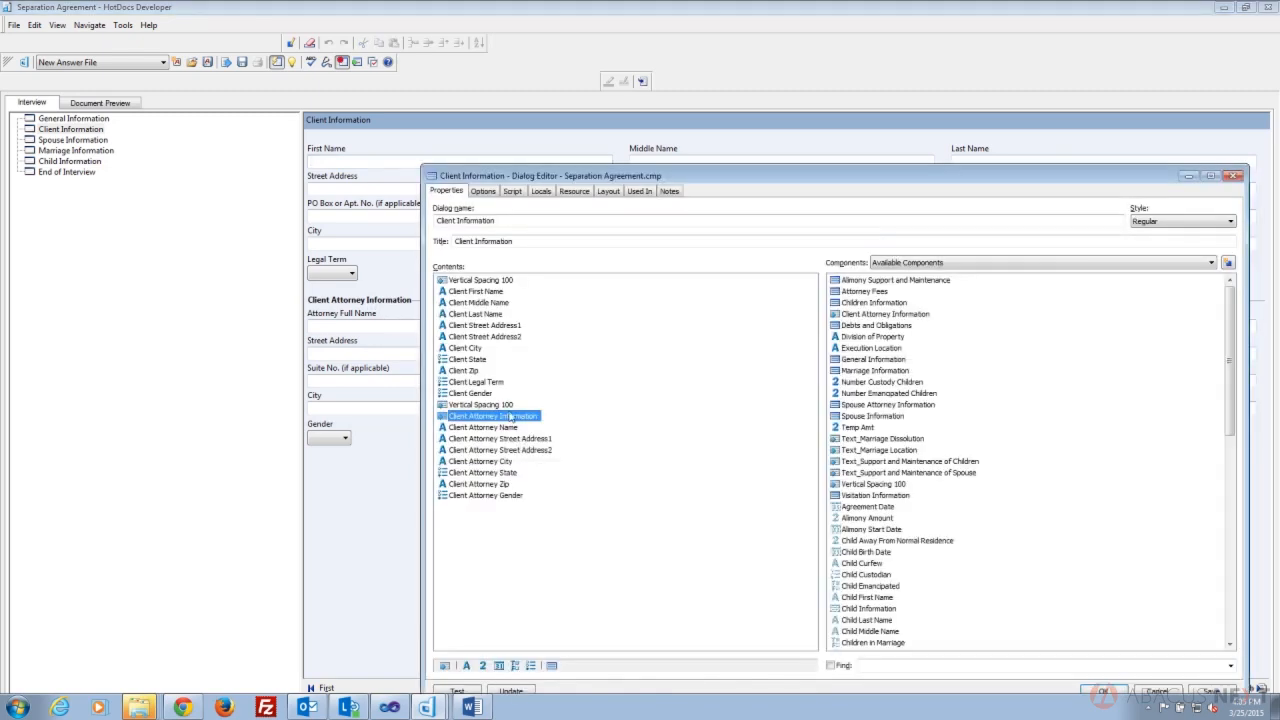
double_click(510, 416)
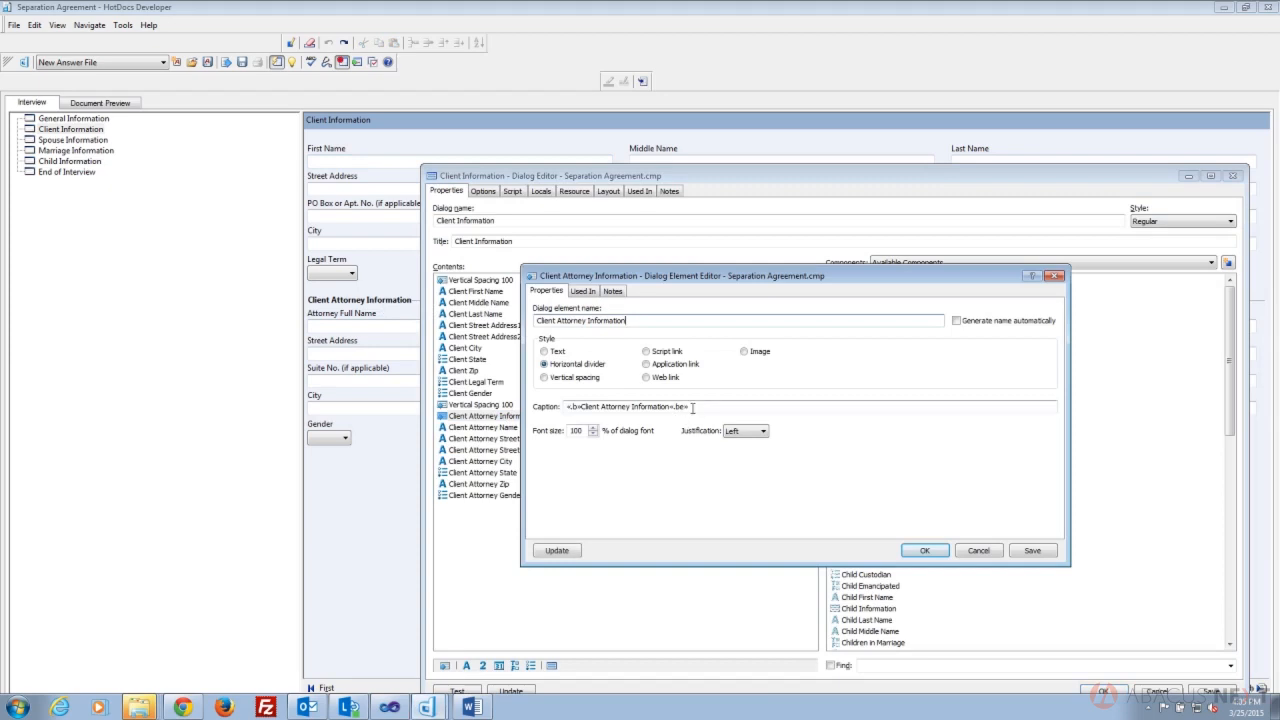
drag(692, 408, 566, 408)
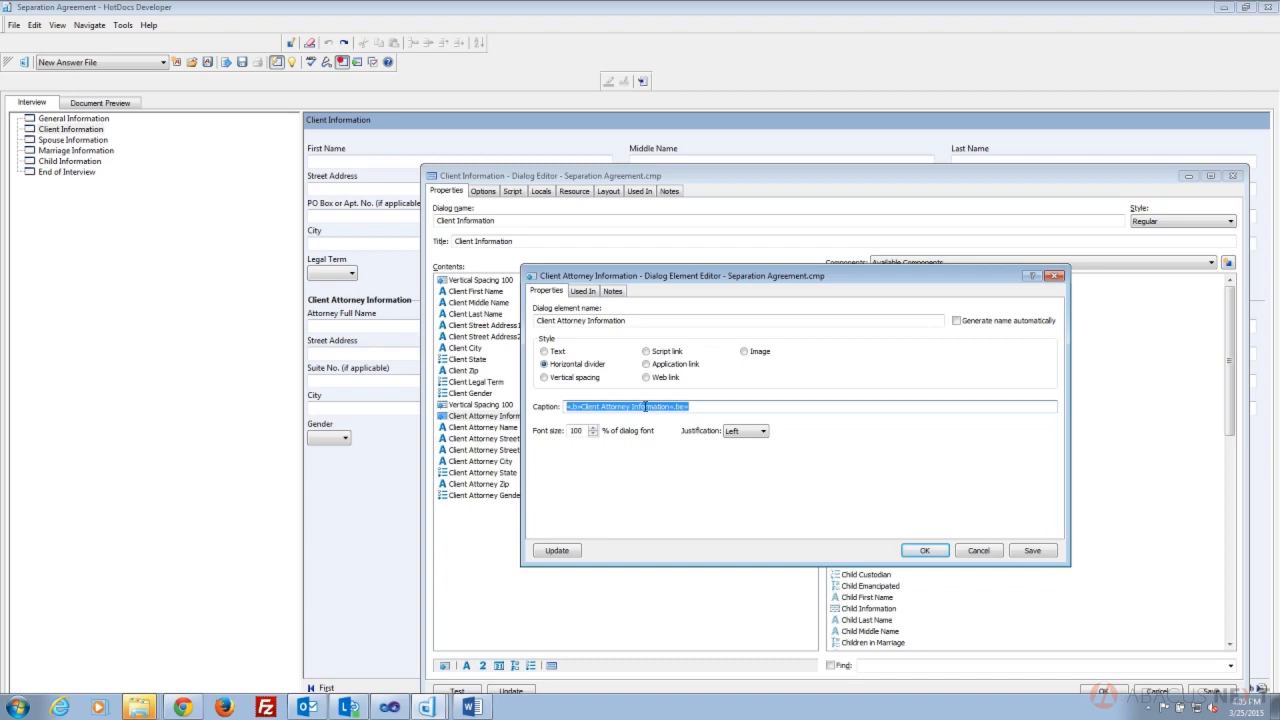
right_click(645, 407)
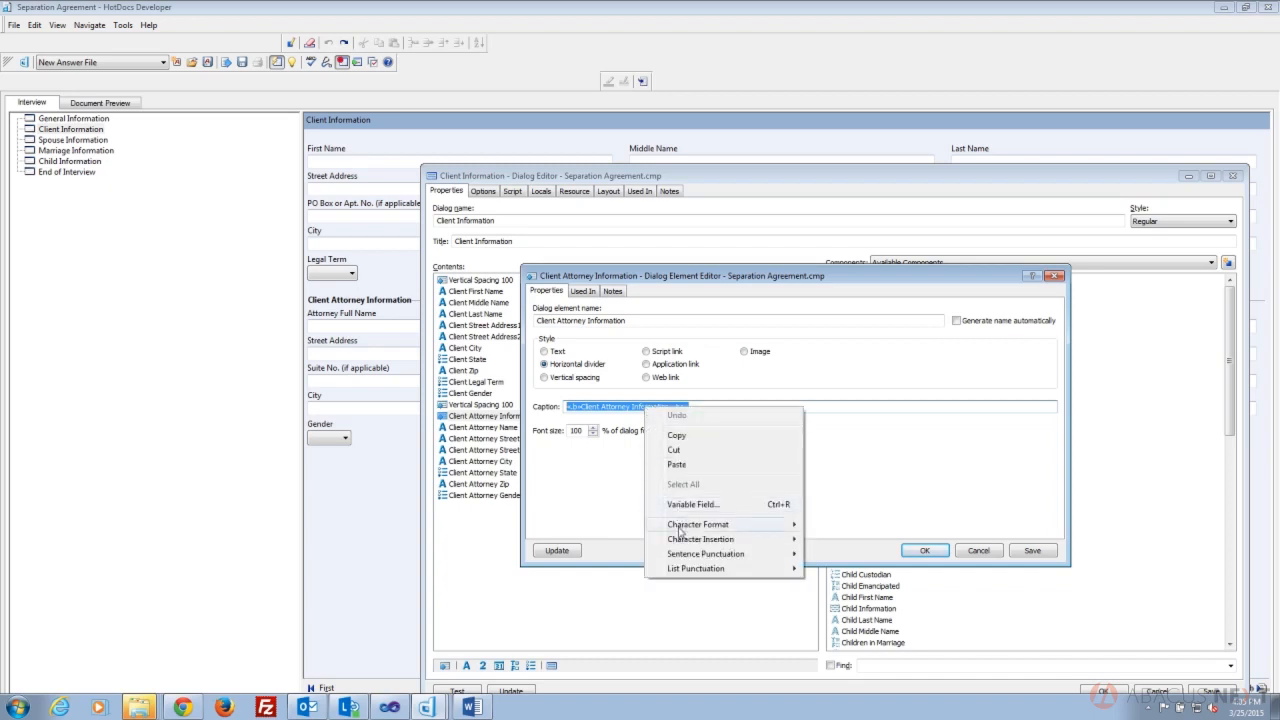
mouse_move(685, 528)
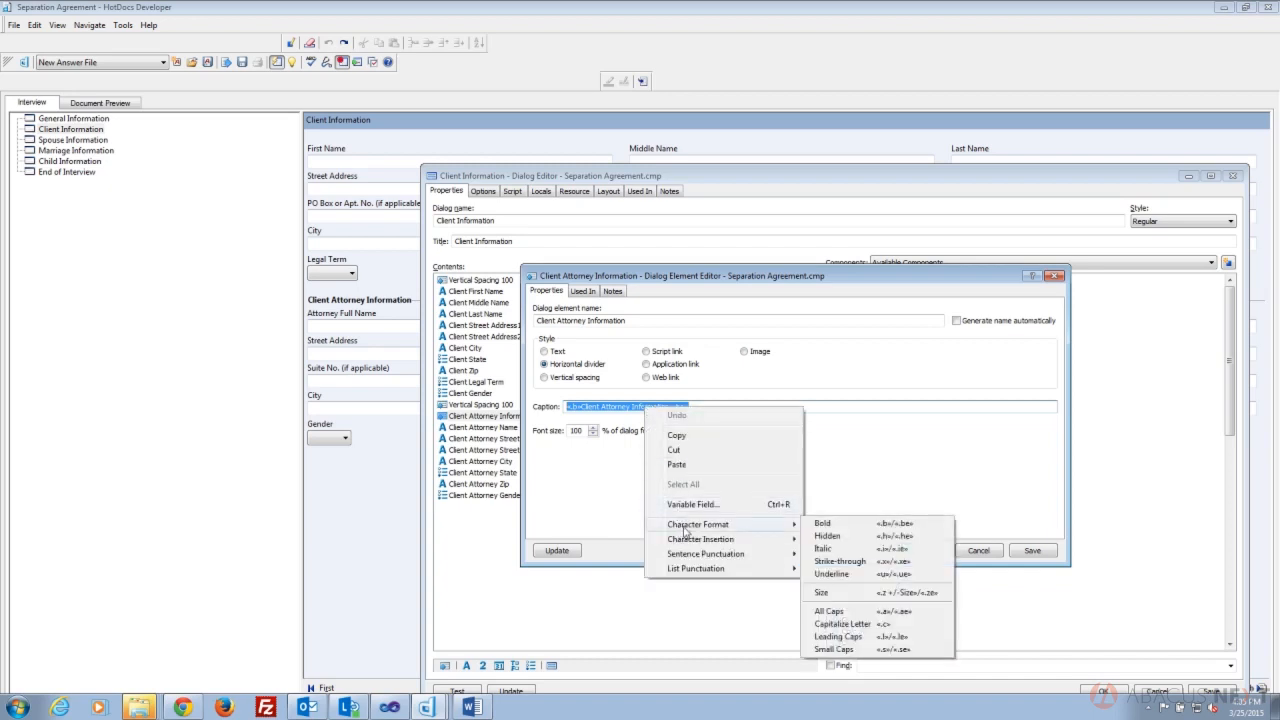
click(831, 552)
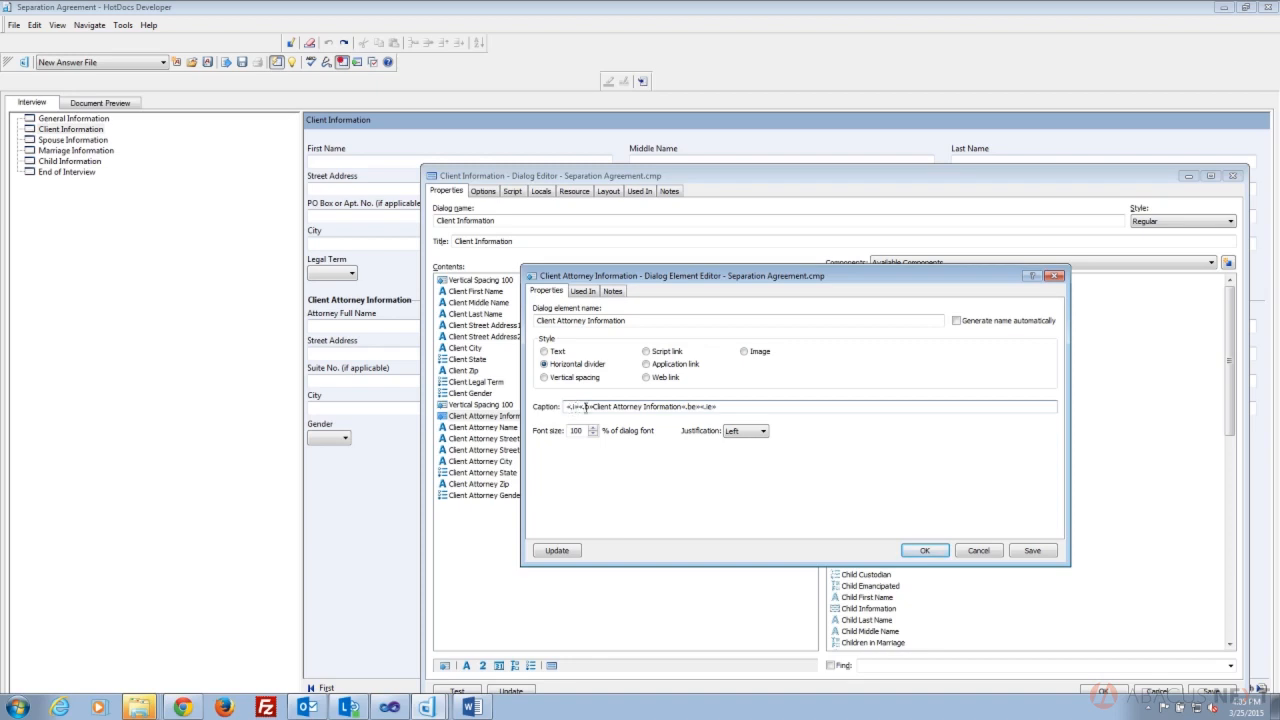
click(925, 552)
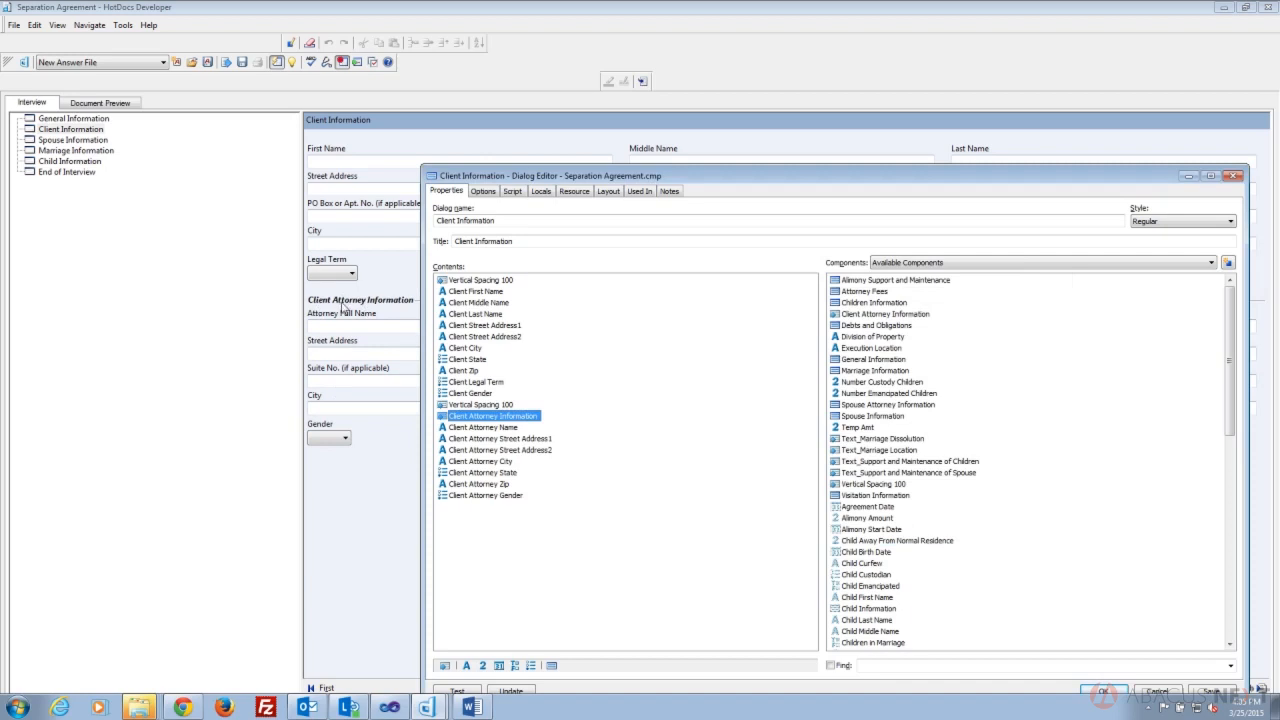
Step: Increase the font size of the whole Client Attorney Information divider caption by 50 percent, enclosing its existing format codes
drag(556, 180, 612, 161)
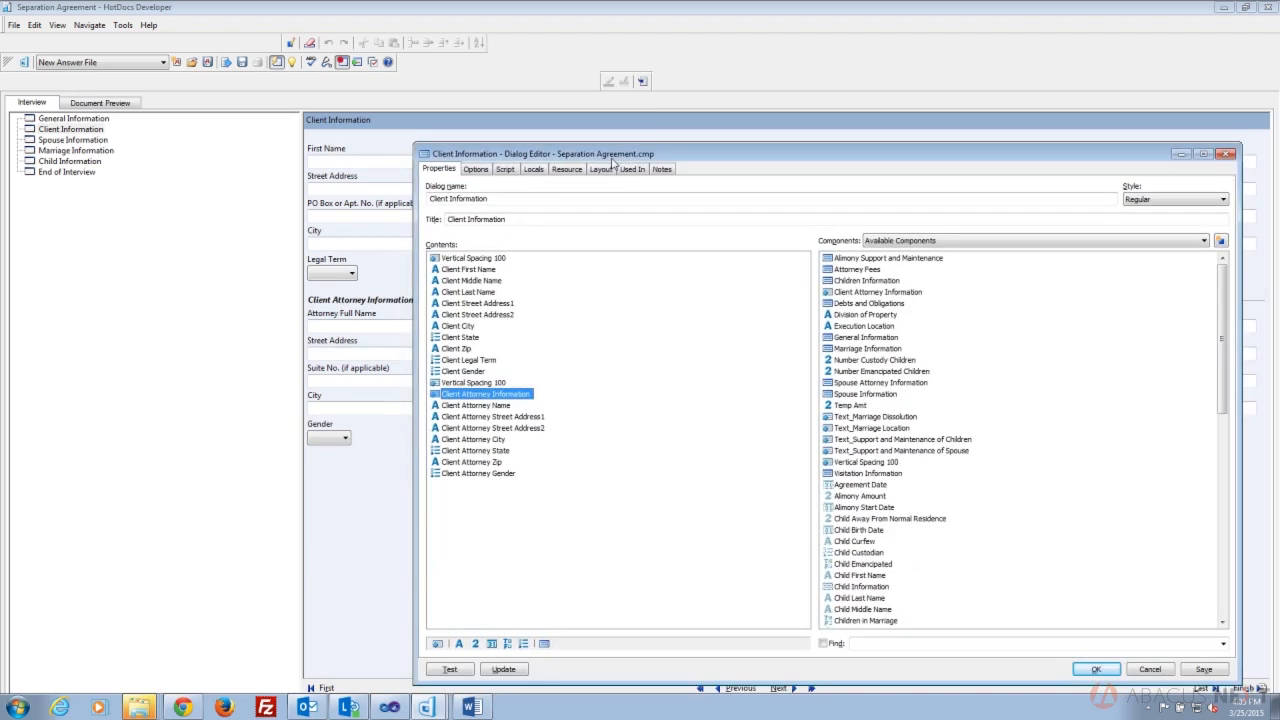
double_click(488, 398)
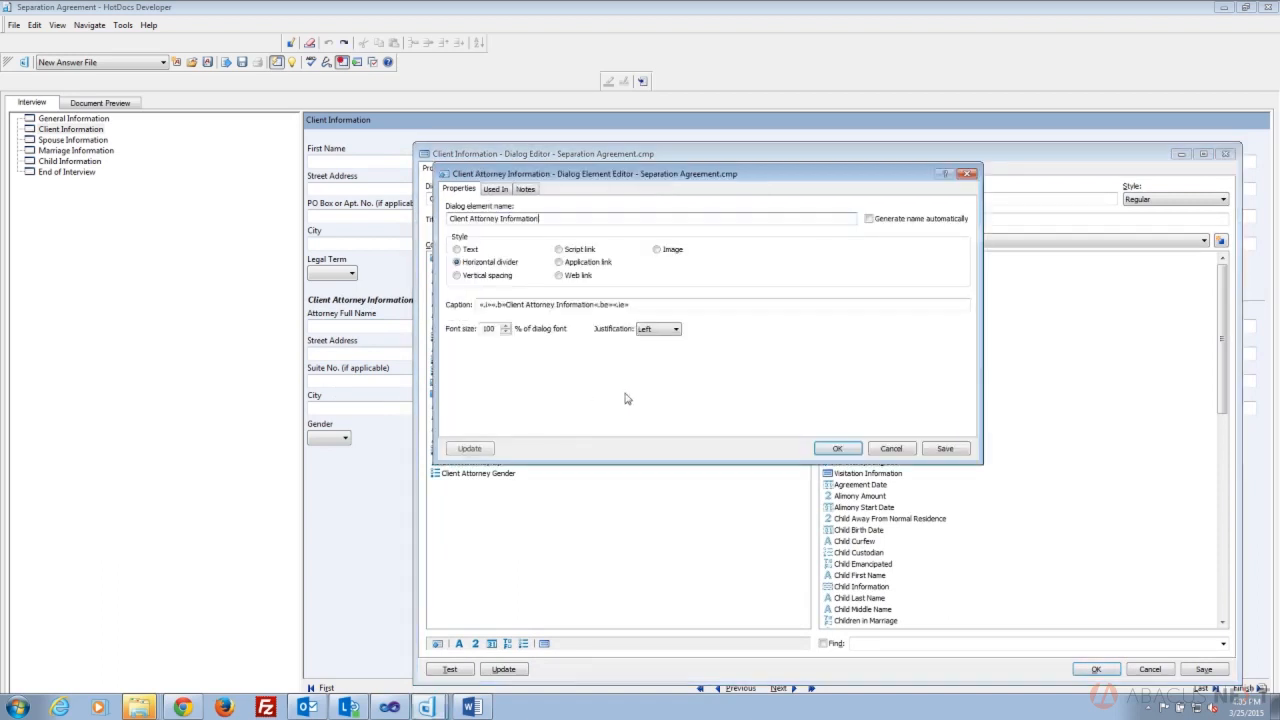
drag(630, 304, 479, 304)
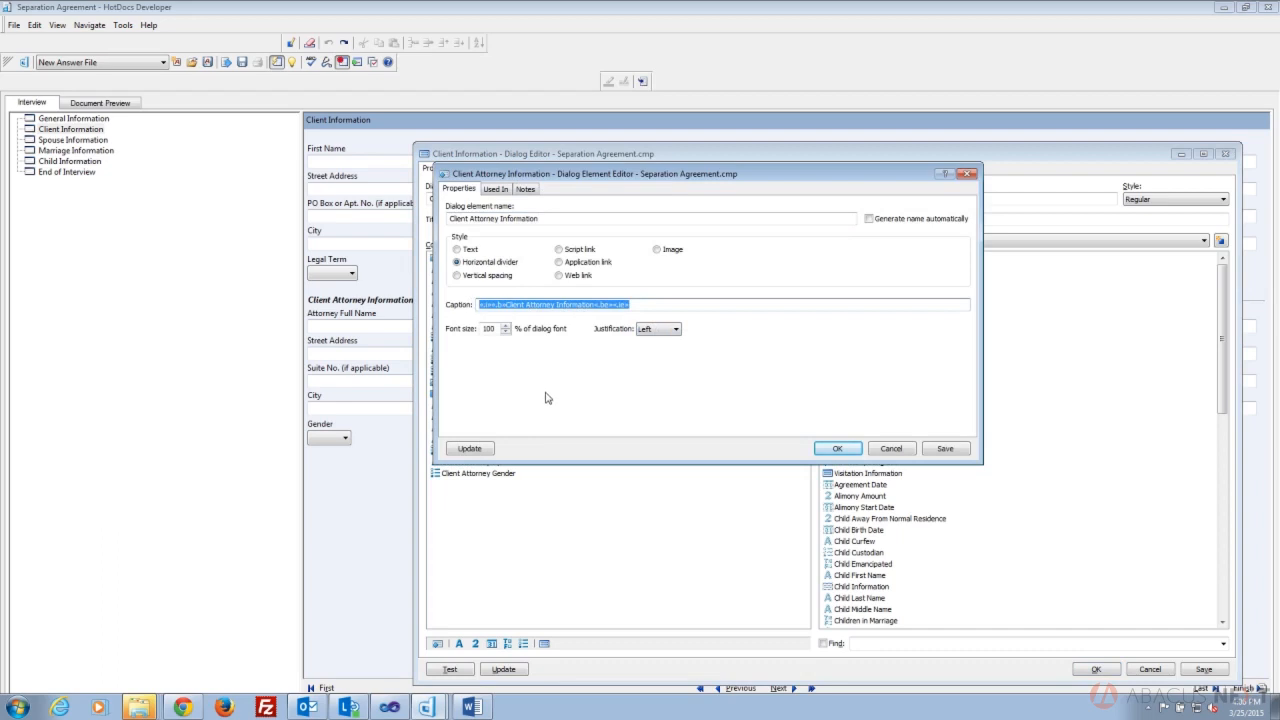
right_click(538, 306)
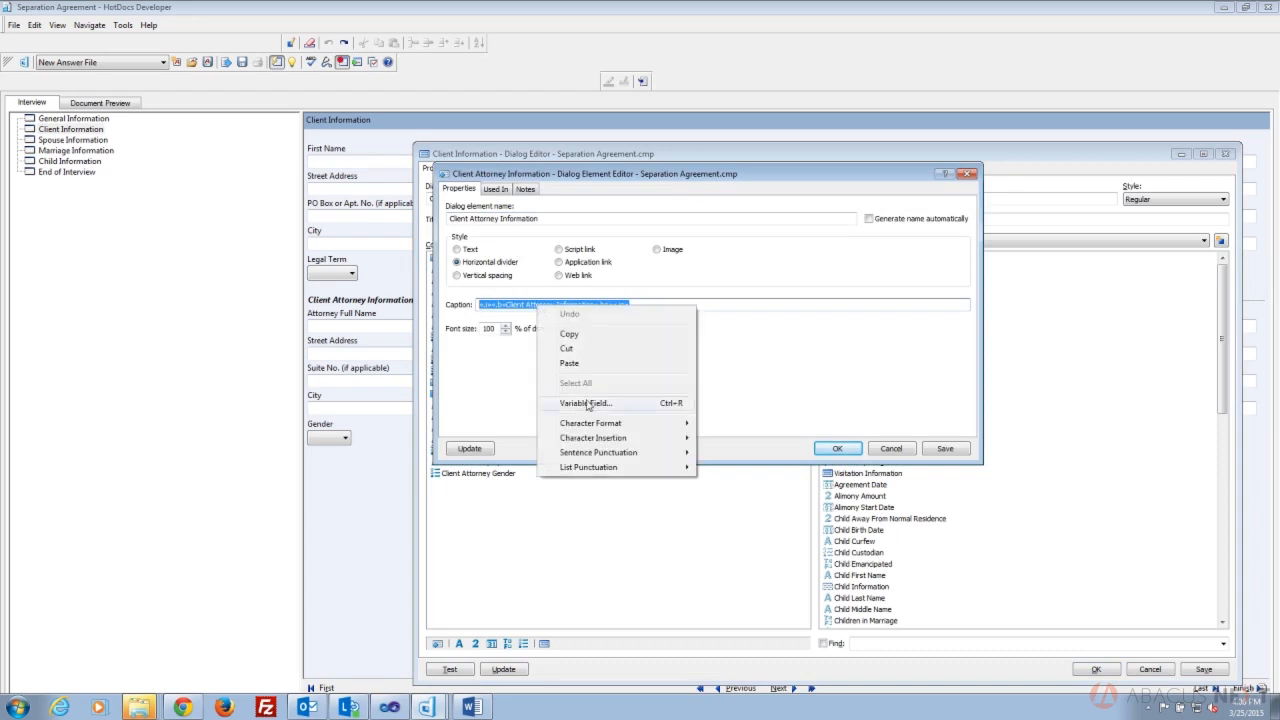
mouse_move(584, 428)
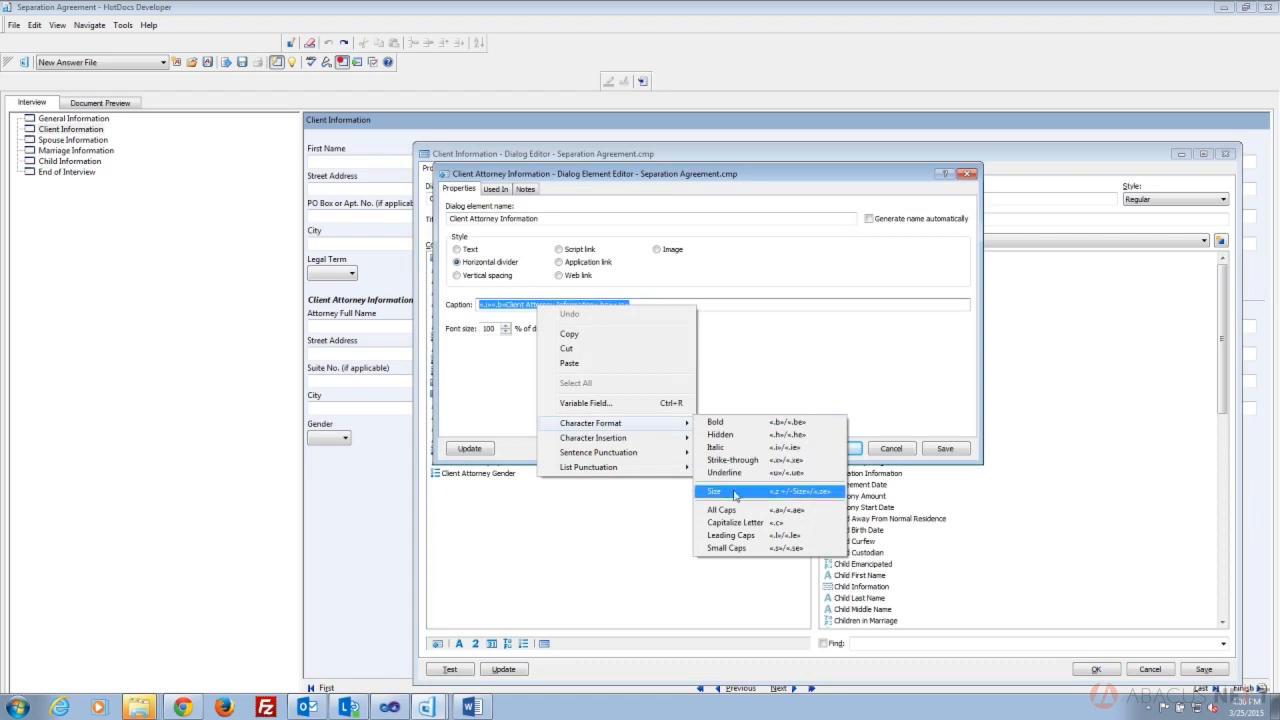
click(735, 495)
drag(706, 281, 701, 383)
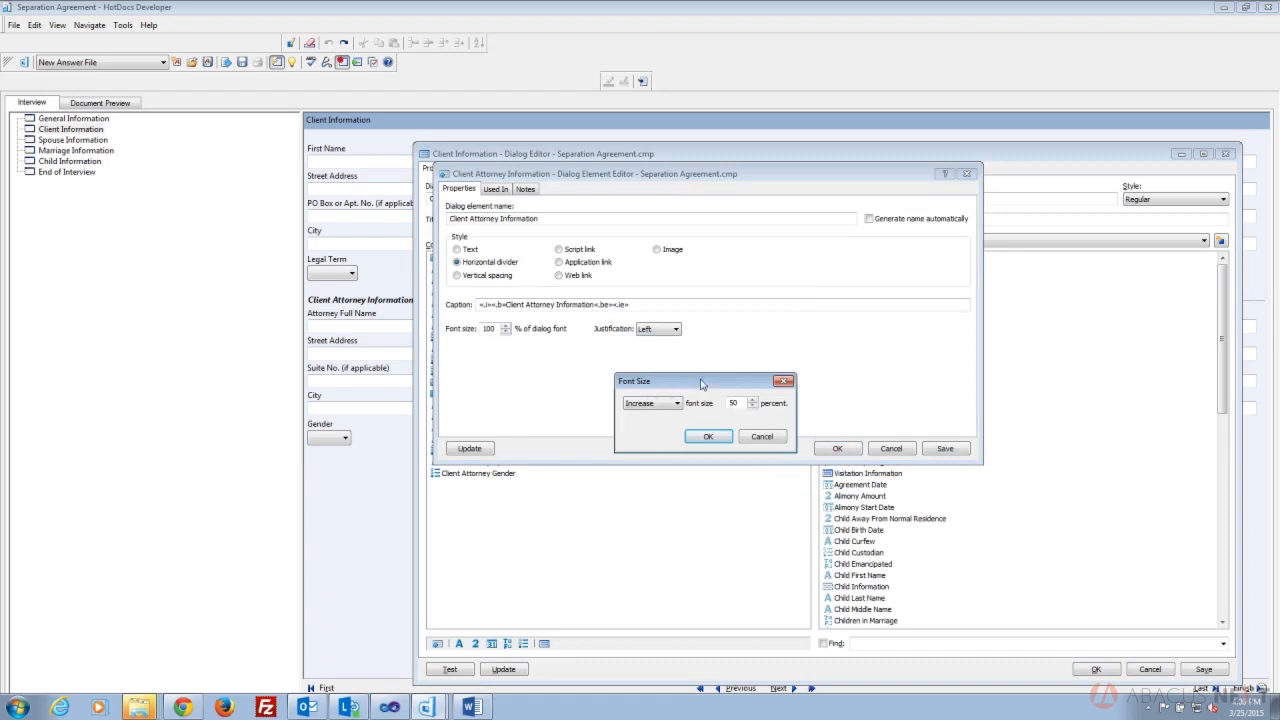
click(678, 403)
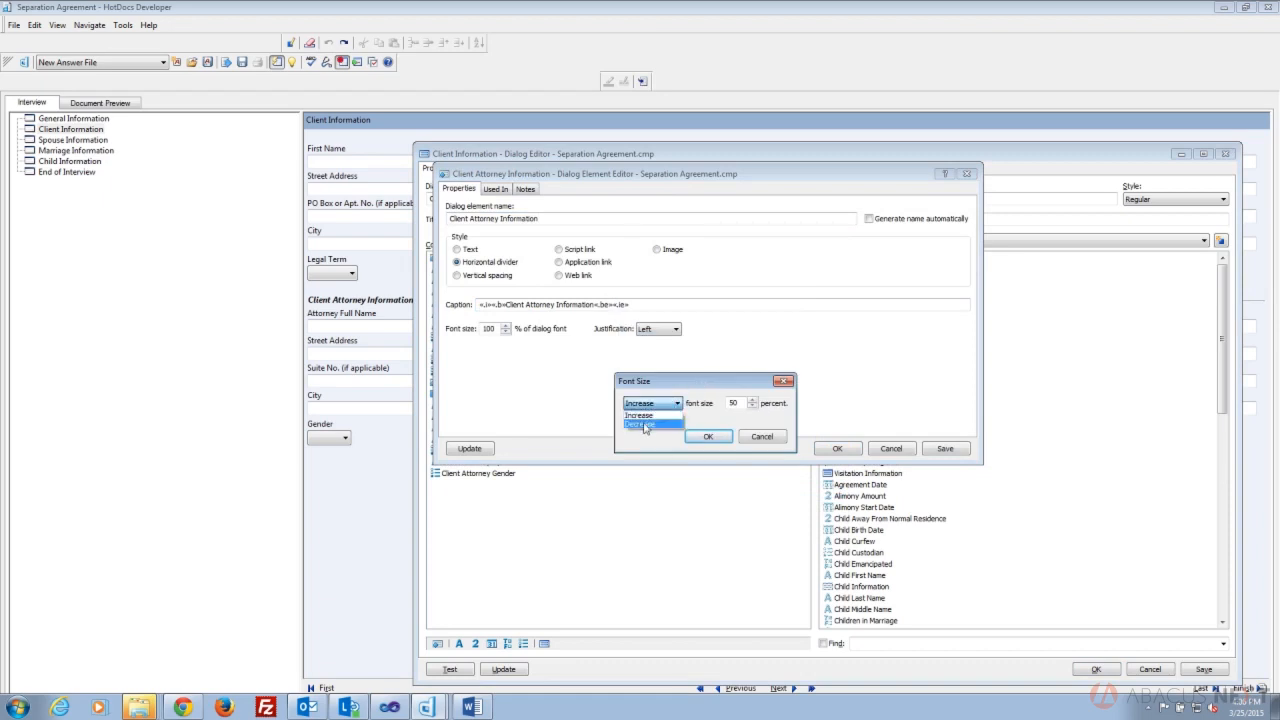
click(639, 415)
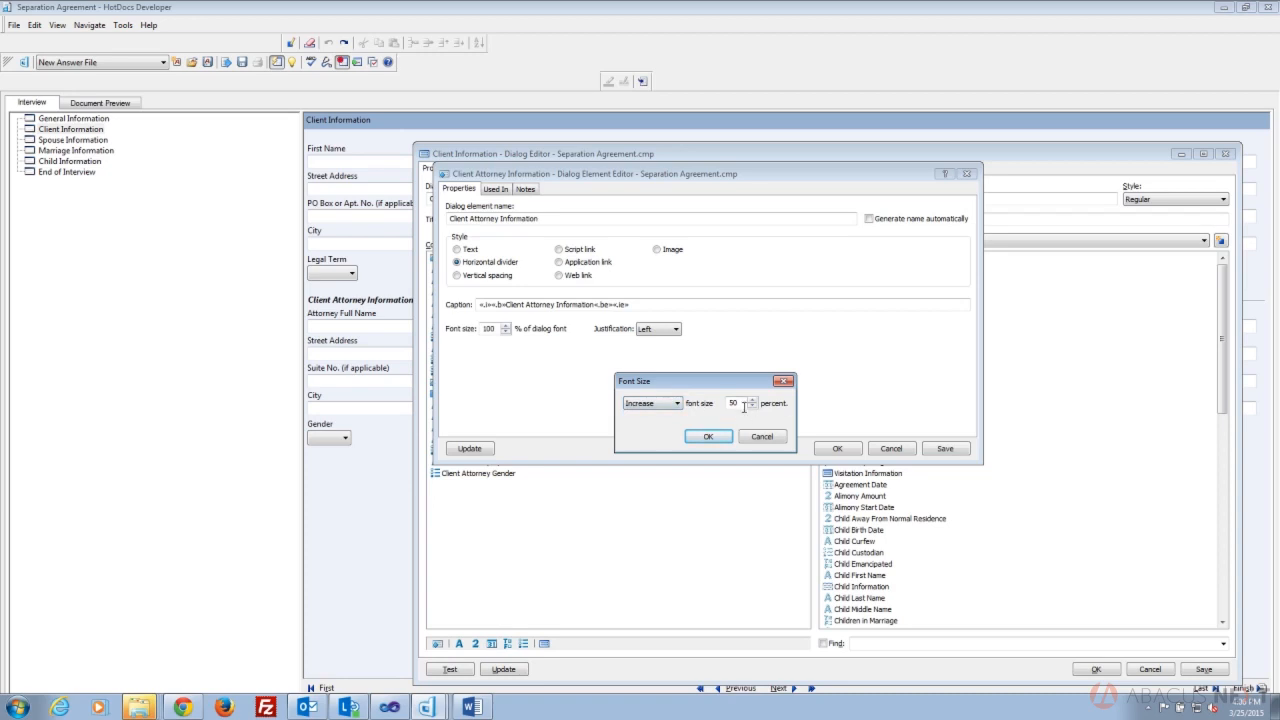
drag(741, 405, 727, 403)
click(742, 403)
click(708, 437)
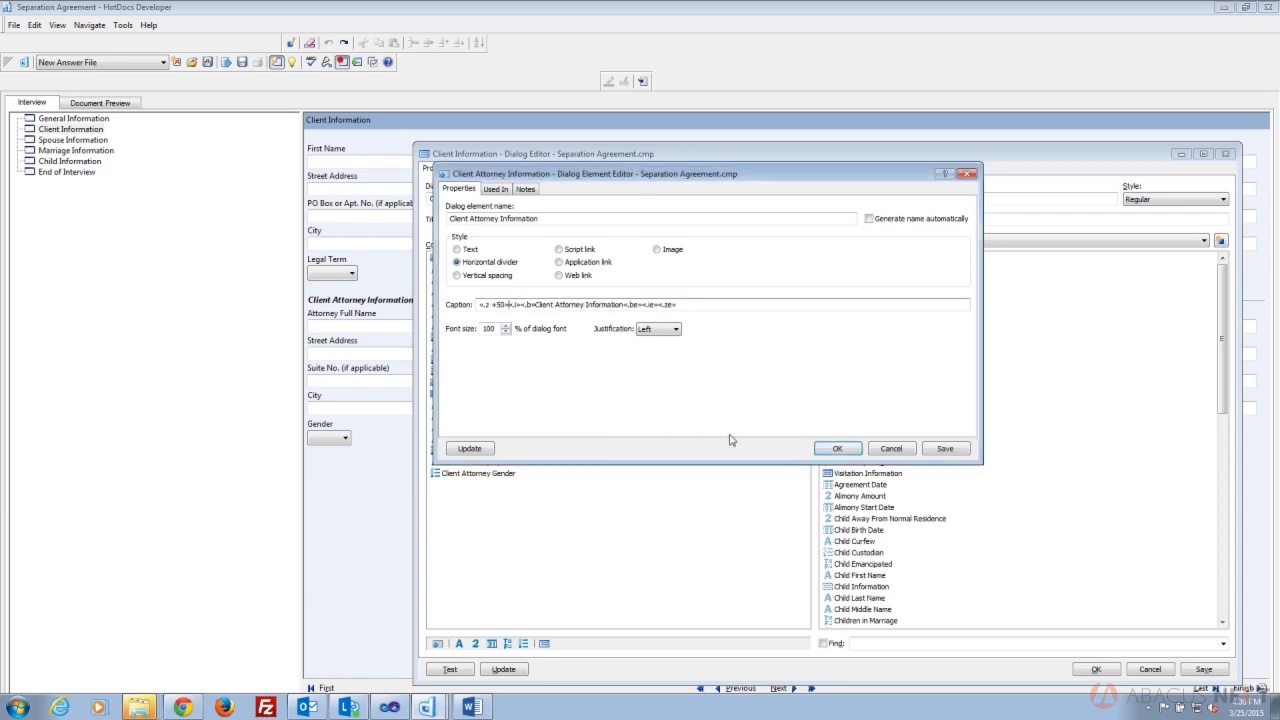
Step: Accept the divider's font size change and check its heading in the interview behind the dialog editor
click(837, 448)
drag(795, 155, 724, 488)
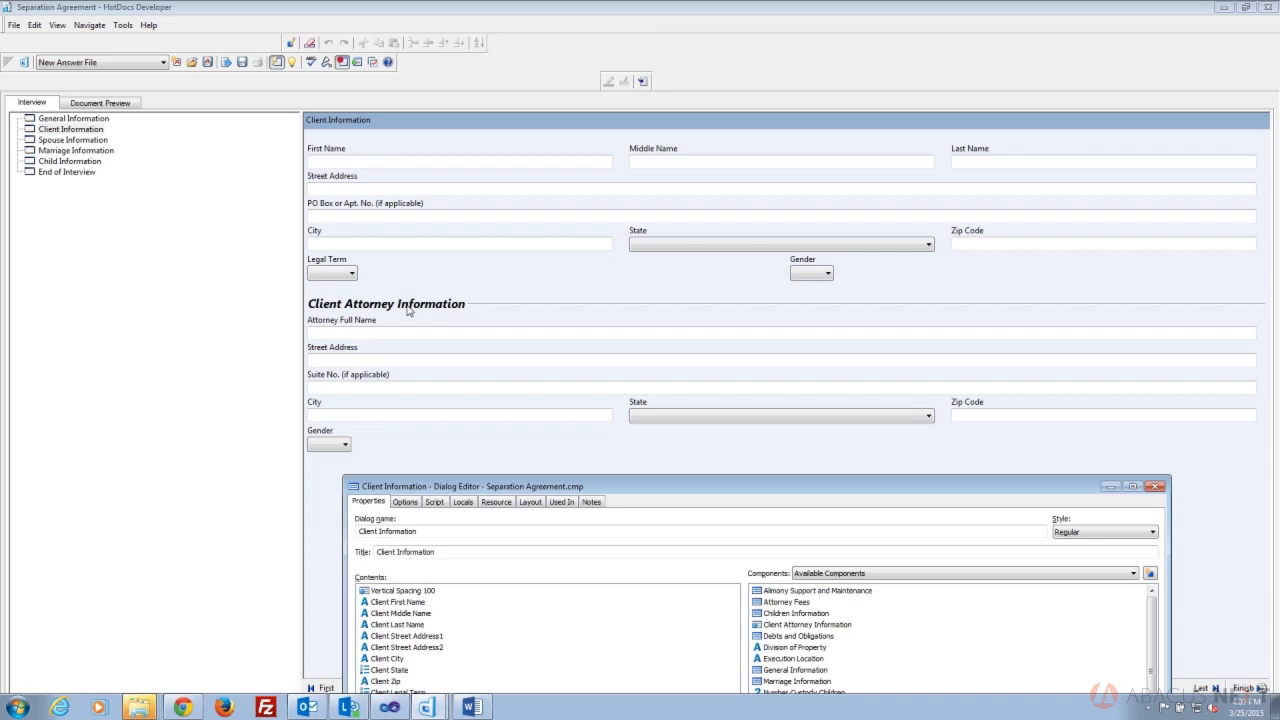
drag(645, 489, 729, 145)
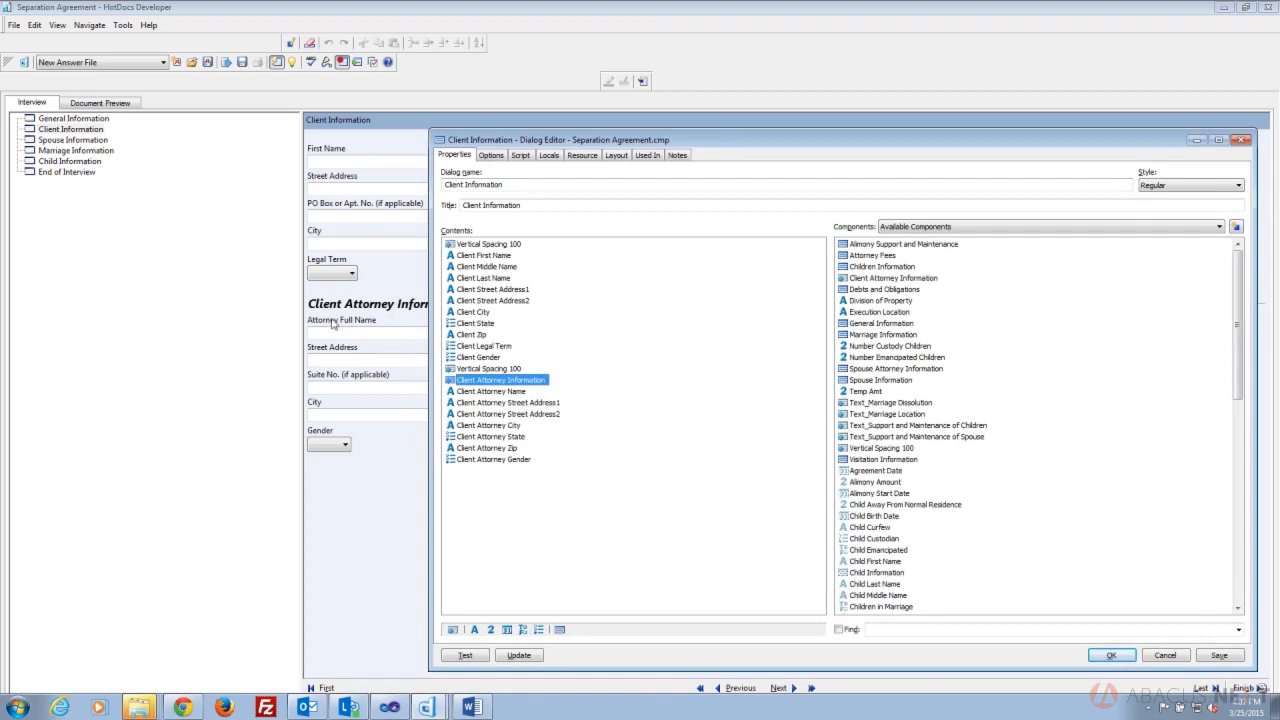